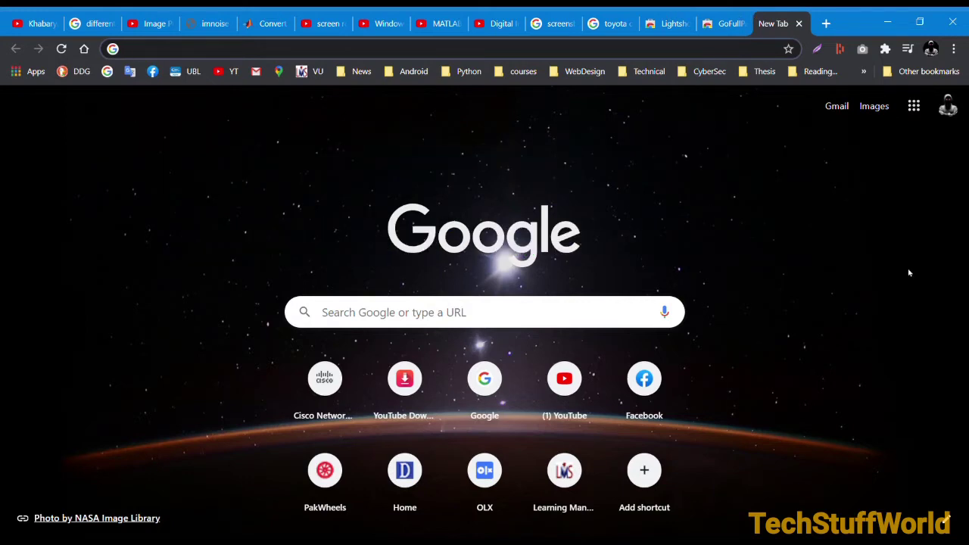
Step: Review the Google results for "screenshot extension in chrome" and look over the Lightshot page in the Chrome Web Store
click(667, 23)
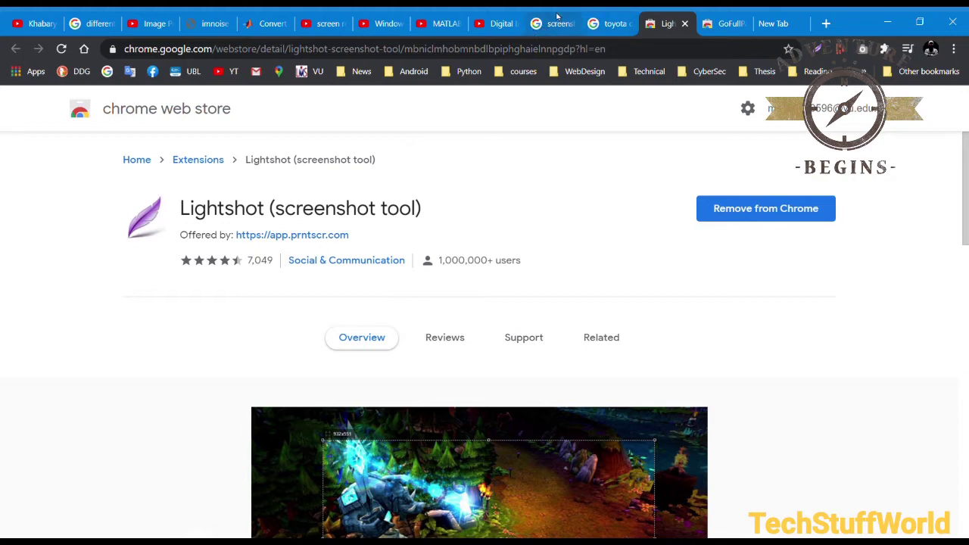
click(557, 21)
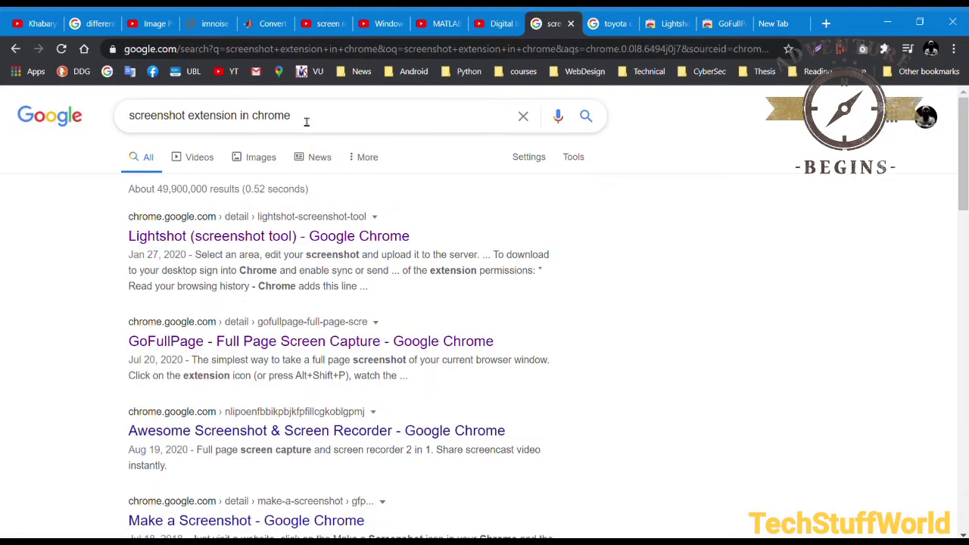
click(243, 120)
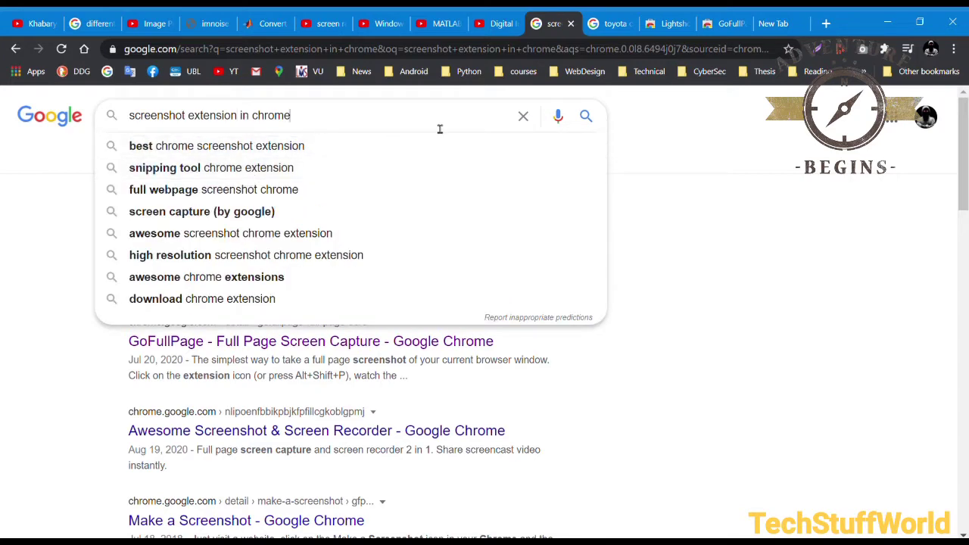
click(586, 121)
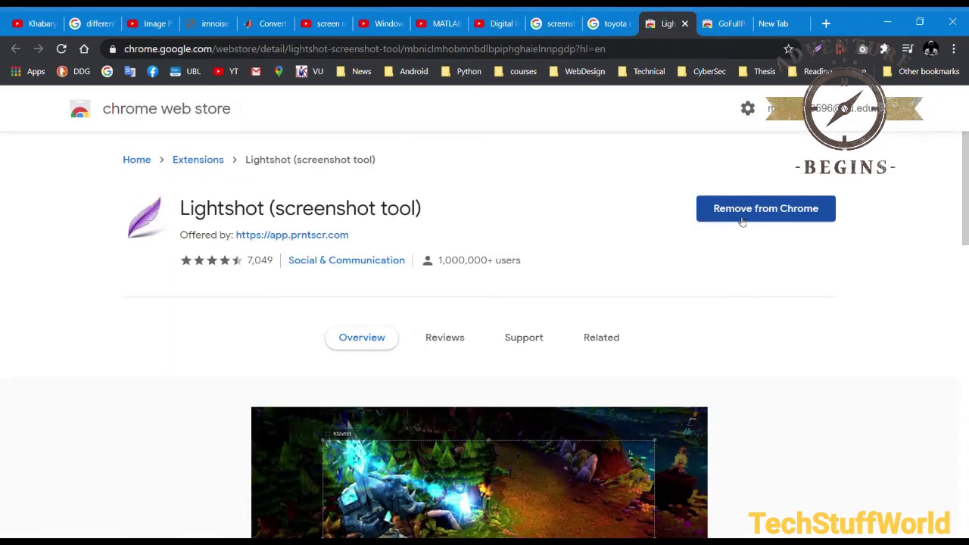
scroll(629, 252, down, 4)
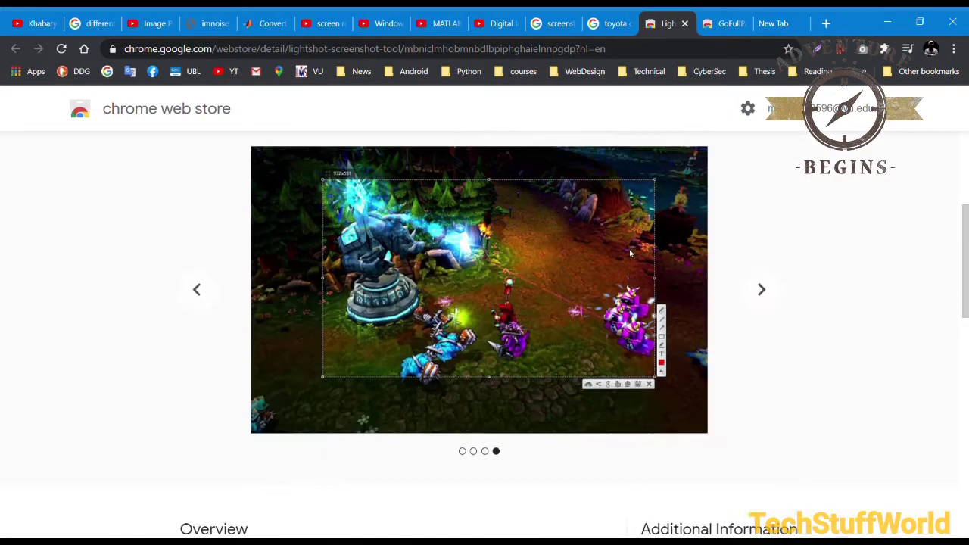
scroll(774, 280, up, 4)
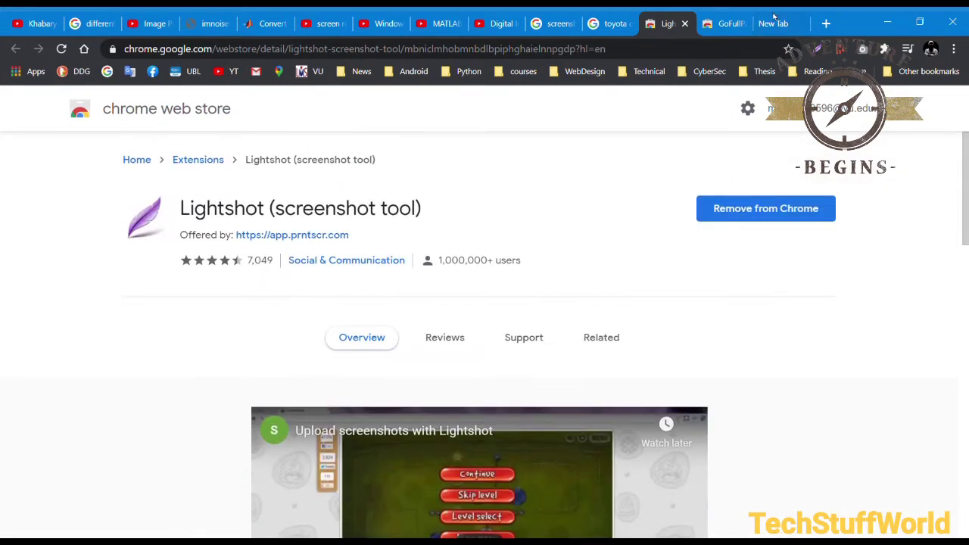
Step: Capture an area of about 1102x784 on the new tab page with Lightshot and annotate it with red arrows around the Google logo
click(773, 23)
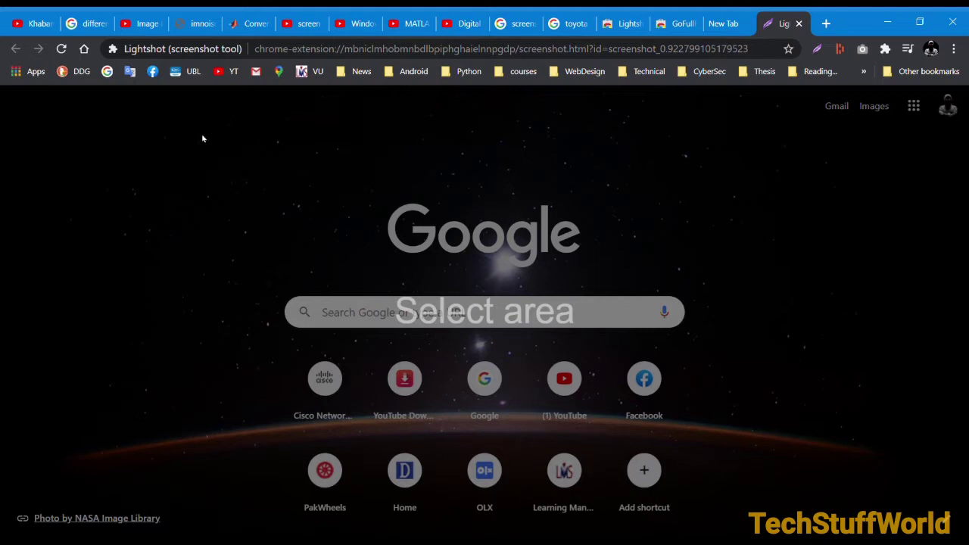
drag(203, 136, 760, 533)
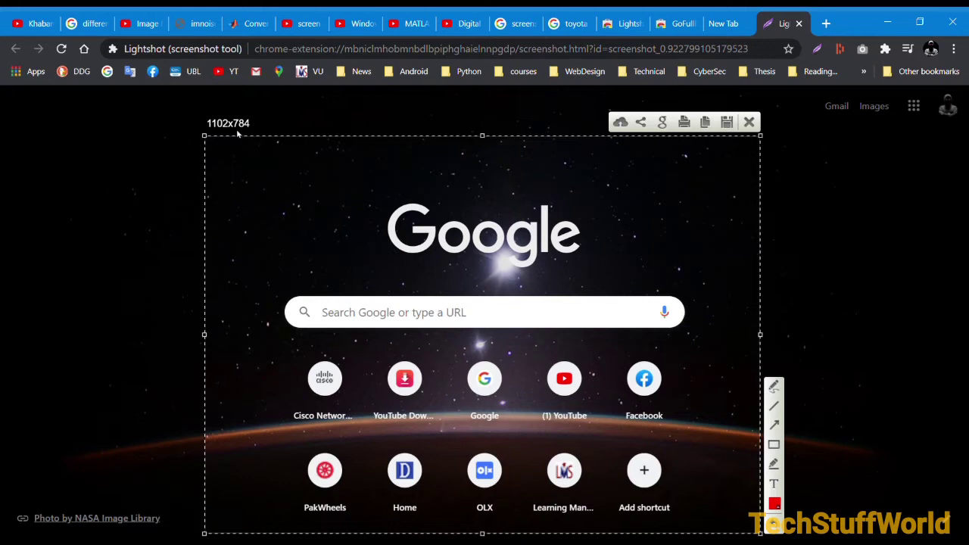
click(775, 425)
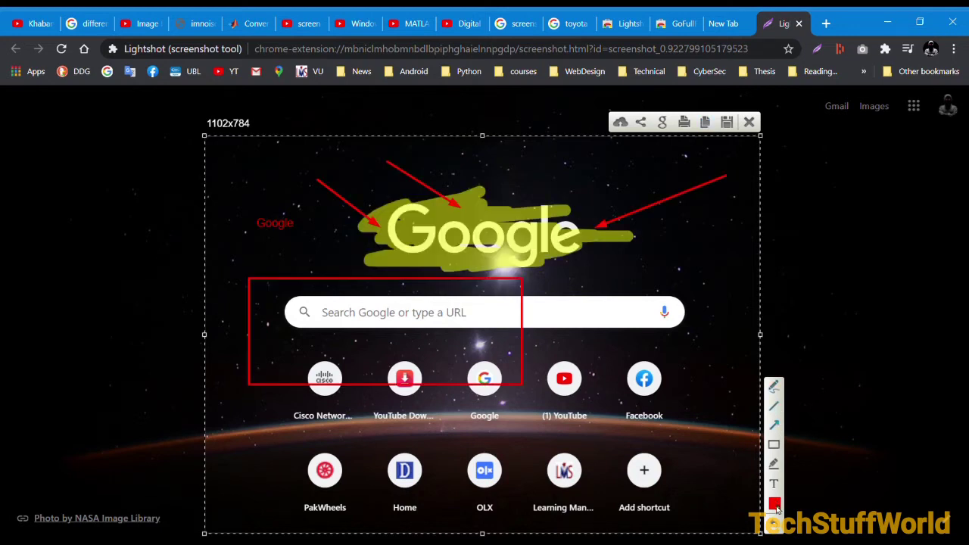
Step: Copy the annotated screenshot into the content area of the third slide in PowerPoint and enlarge it from its upper-left corner
click(708, 124)
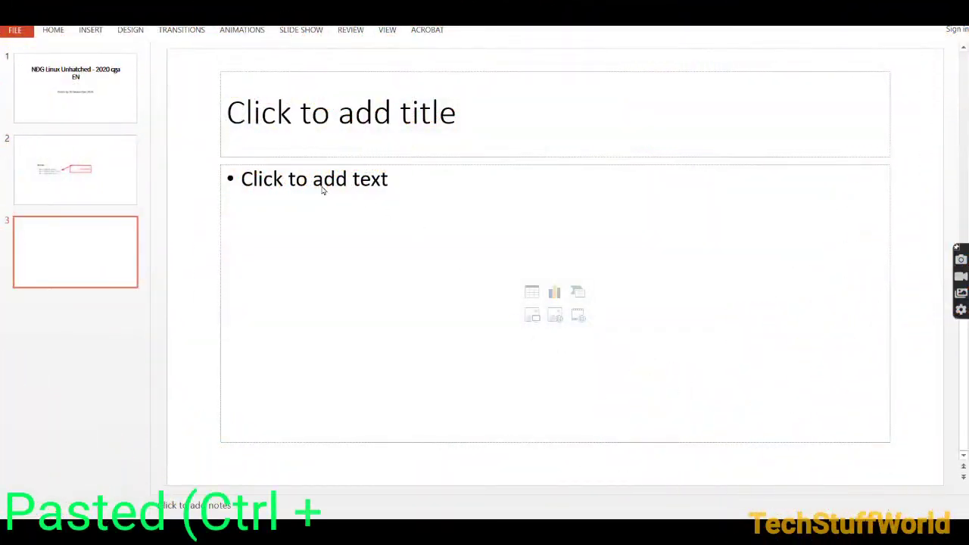
click(358, 200)
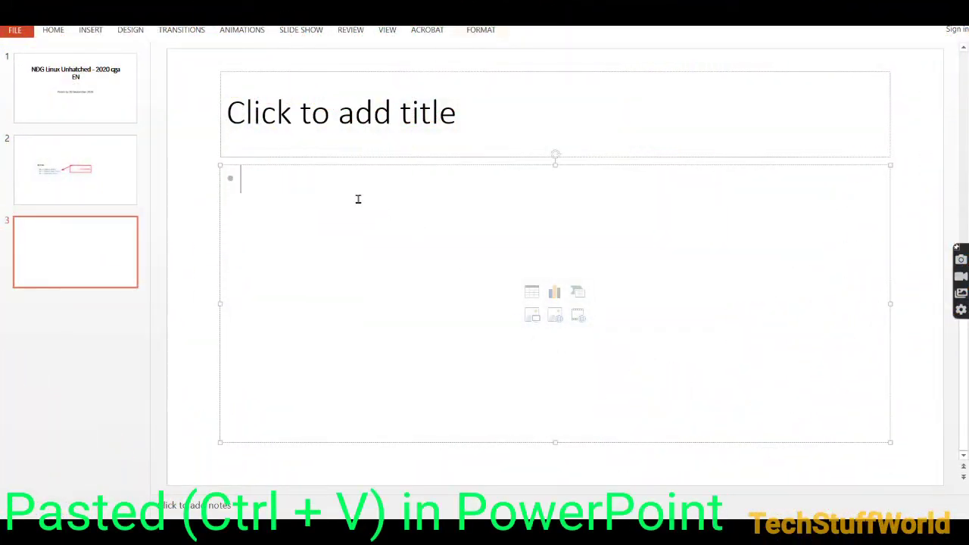
key(ctrl+v)
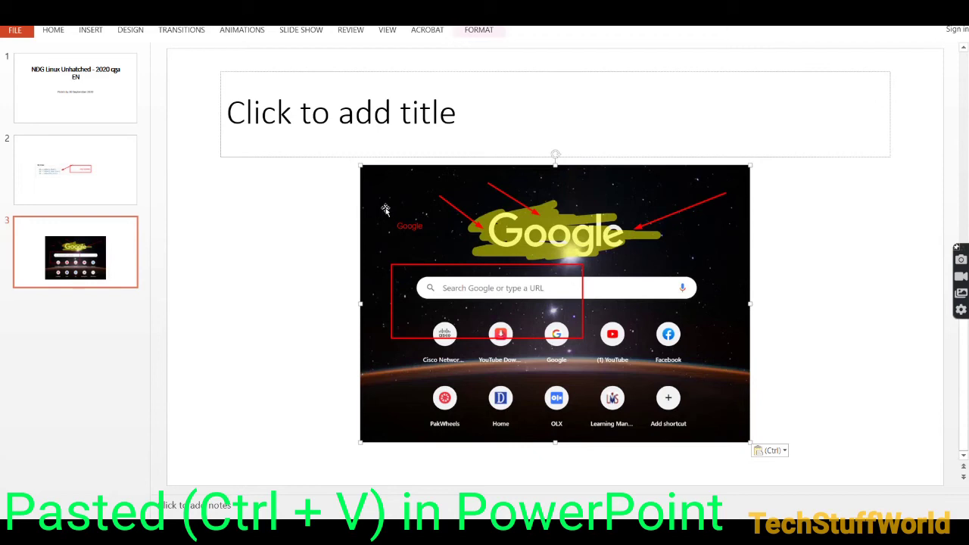
drag(362, 168, 215, 102)
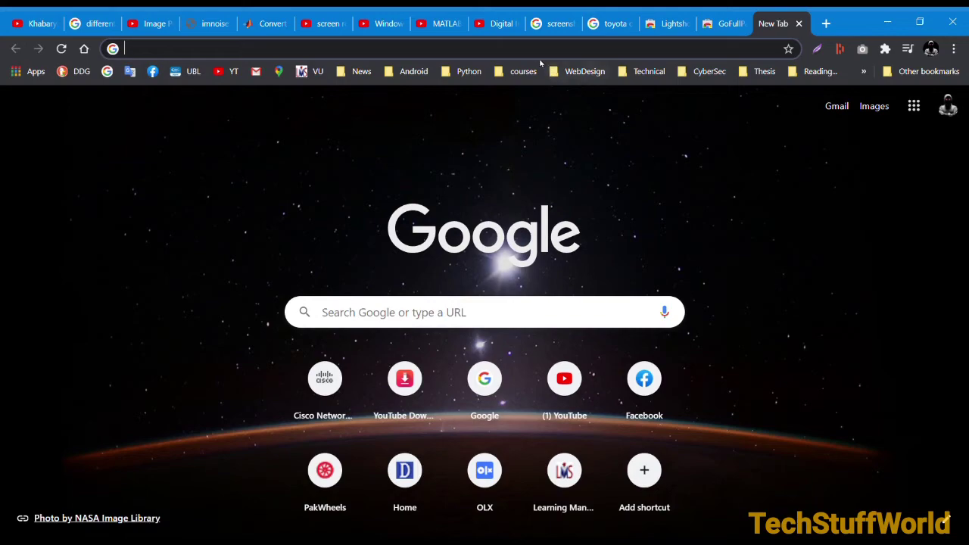
Step: Look through the full length of the Google Images results for "toyota corolla 9th generation modified" and return to the beginning
click(598, 23)
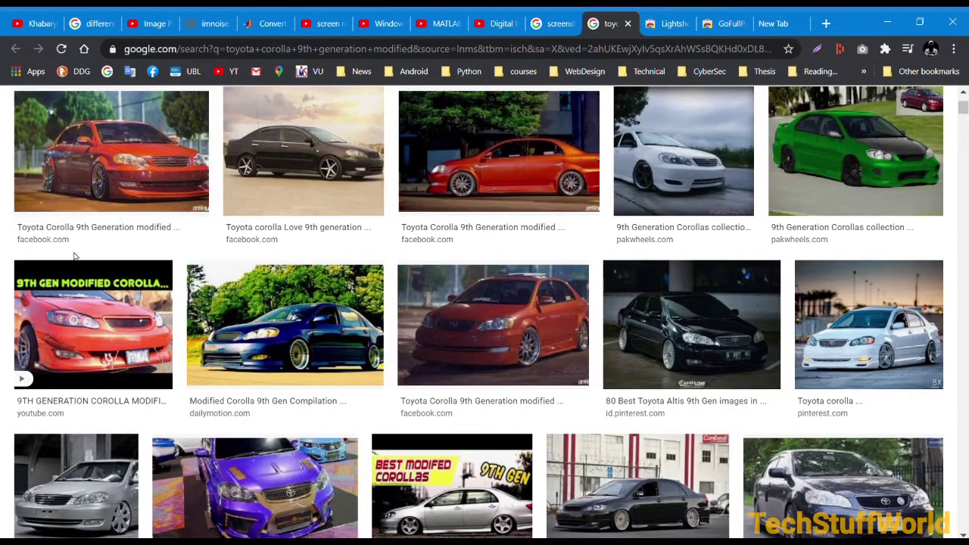
scroll(74, 256, up, 2)
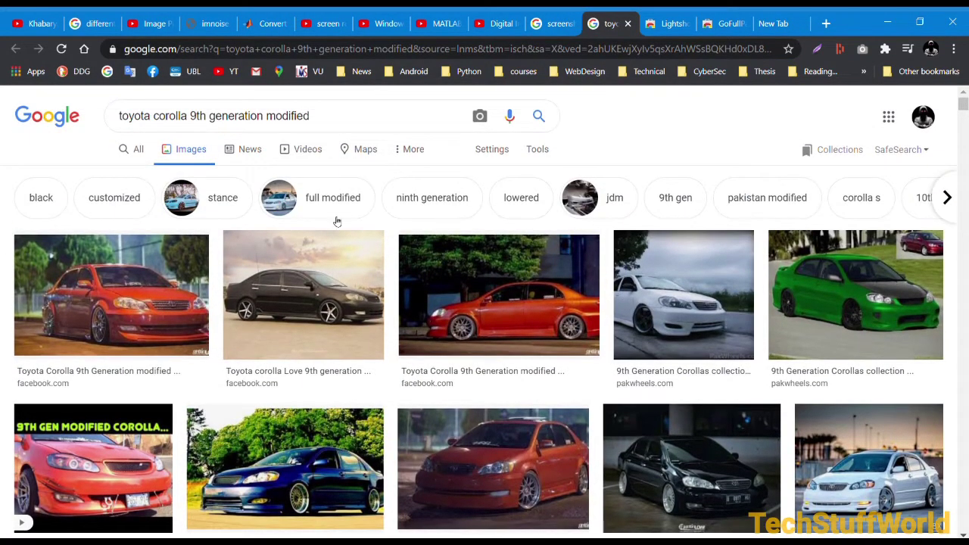
scroll(337, 221, down, 10)
scroll(220, 141, up, 9)
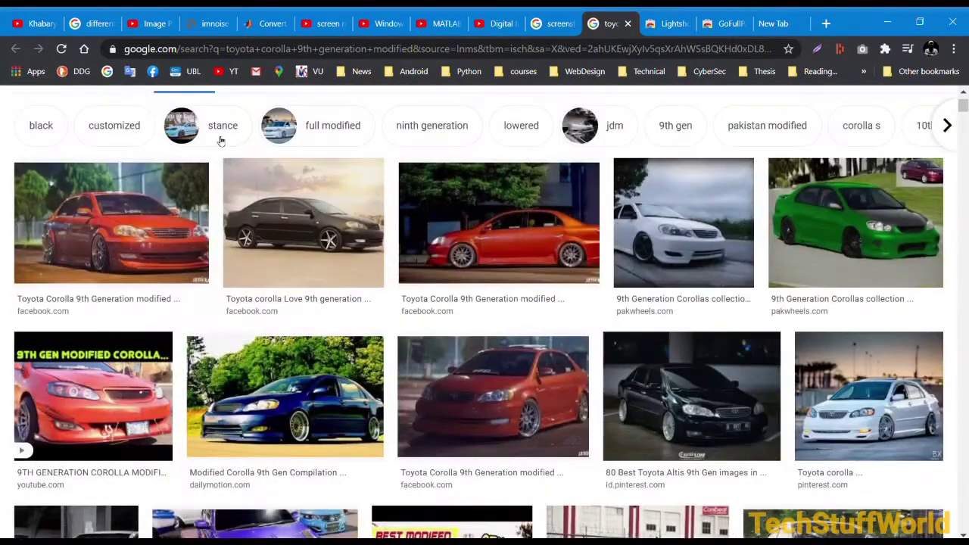
scroll(220, 141, up, 1)
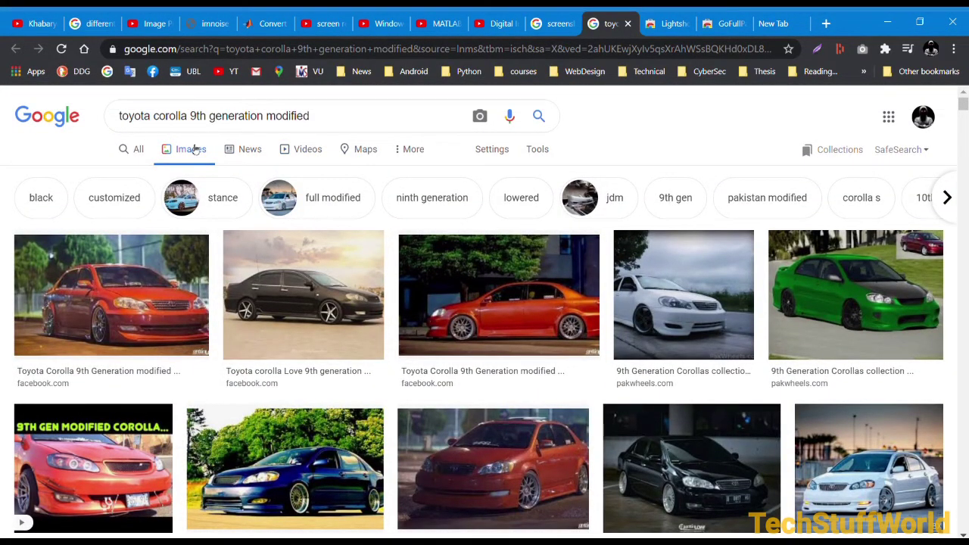
scroll(640, 290, down, 20)
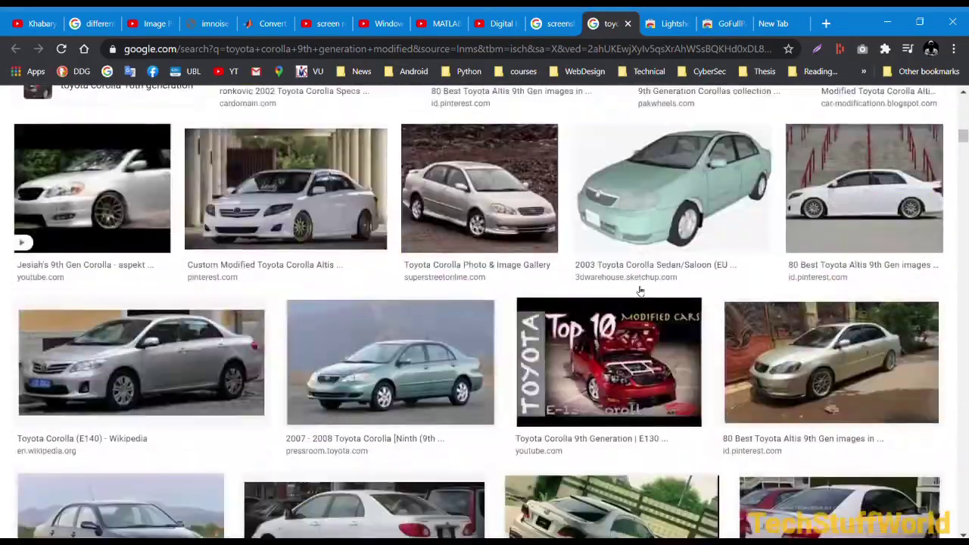
scroll(640, 291, down, 20)
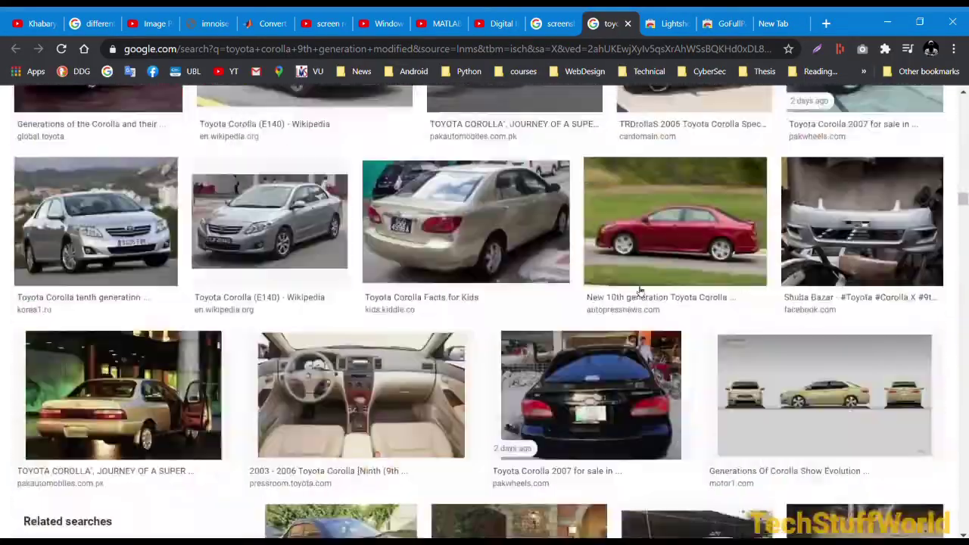
scroll(640, 291, down, 20)
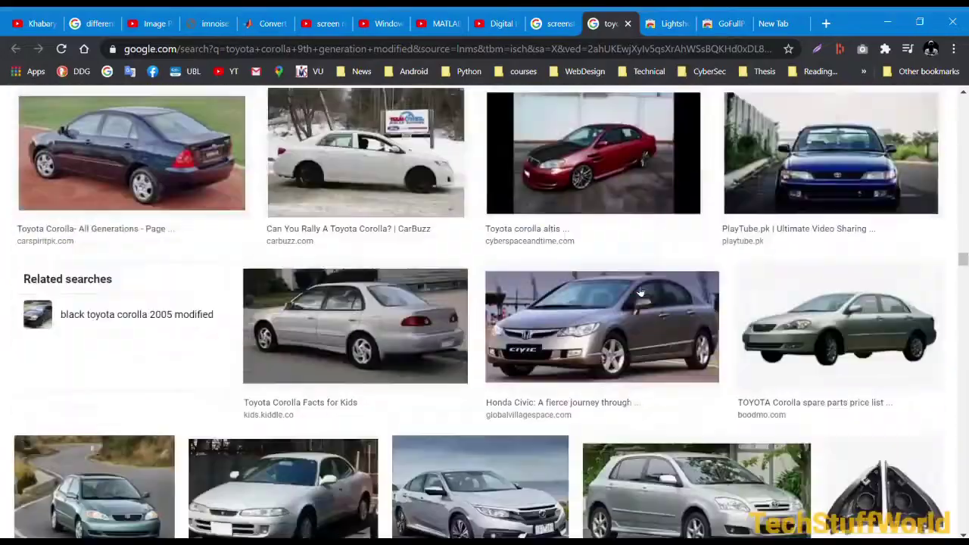
scroll(640, 291, down, 5)
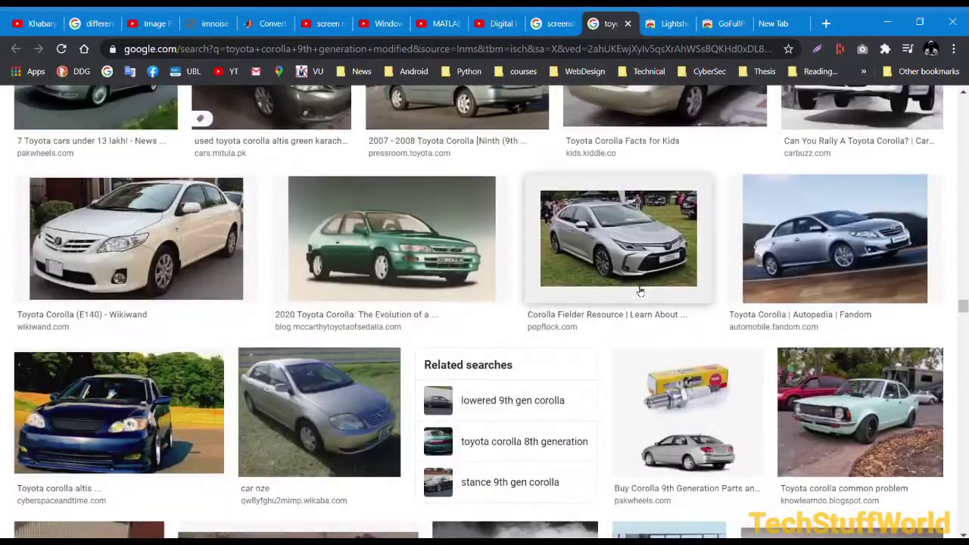
scroll(640, 291, down, 10)
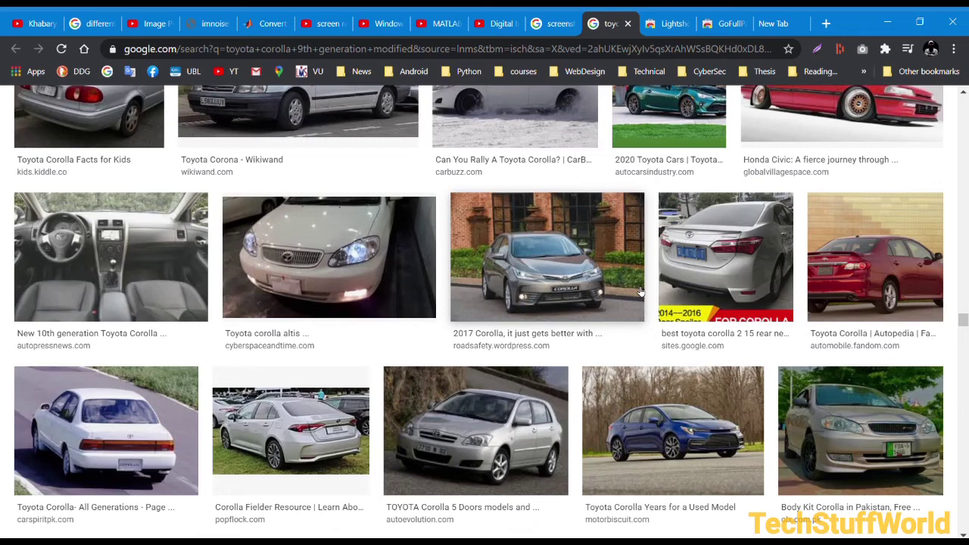
scroll(640, 291, down, 4)
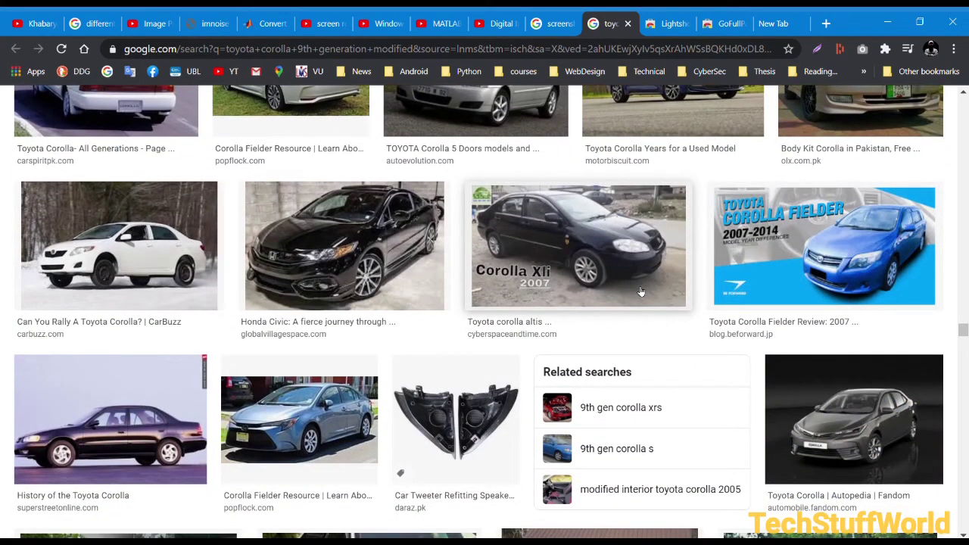
scroll(639, 291, down, 10)
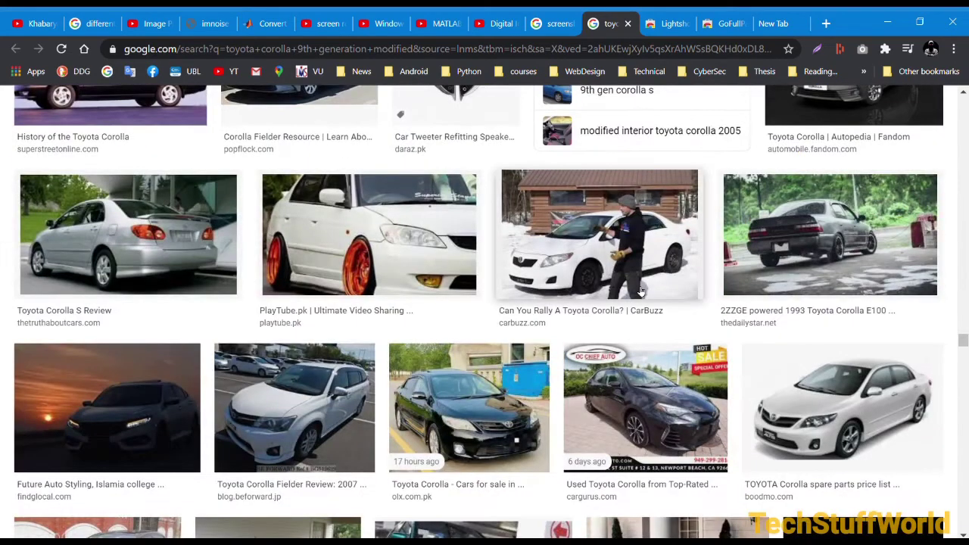
scroll(640, 290, down, 3)
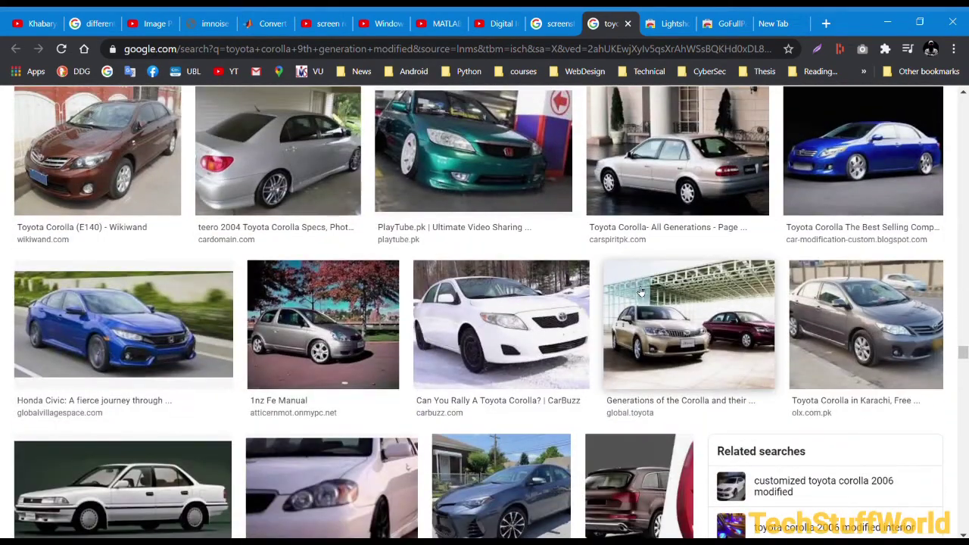
scroll(640, 291, down, 10)
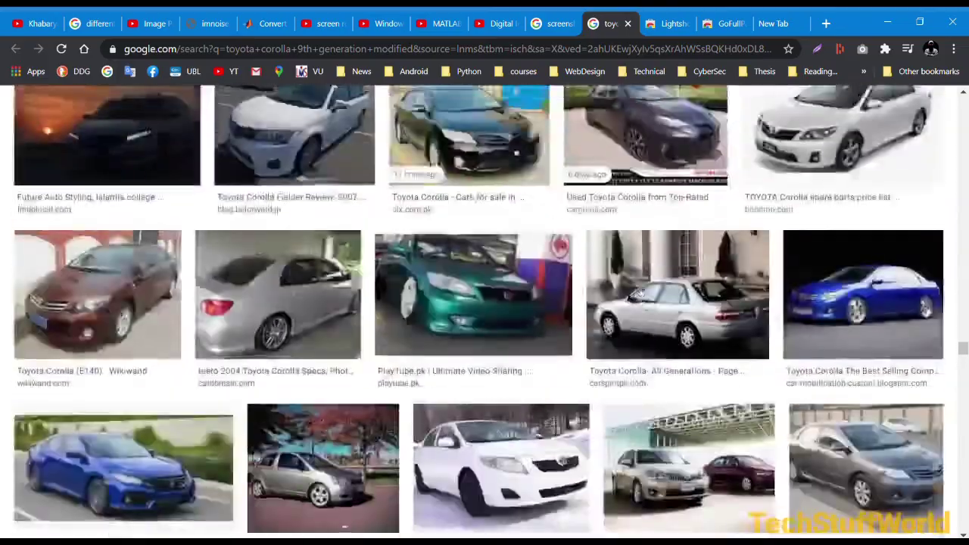
scroll(640, 291, down, 10)
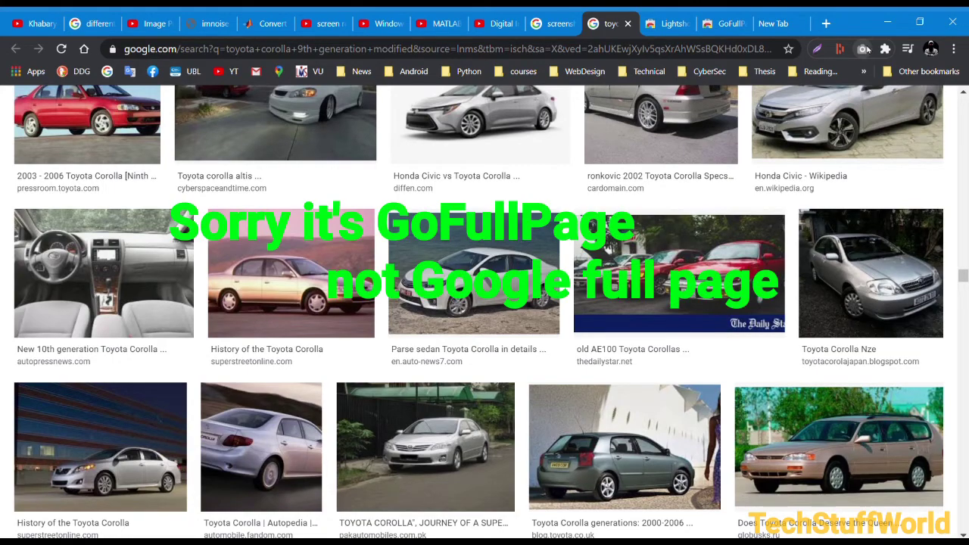
scroll(795, 170, up, 5)
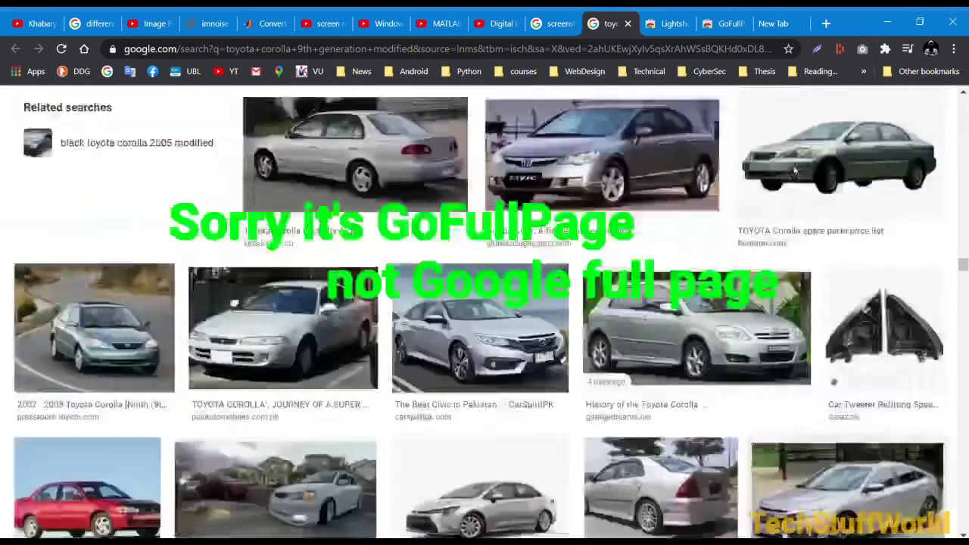
scroll(795, 171, up, 5)
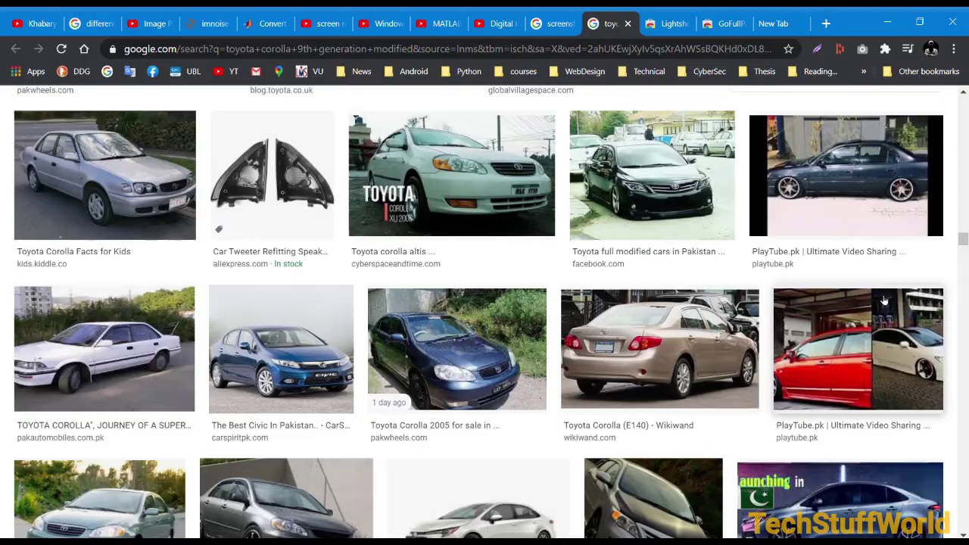
scroll(814, 197, up, 1)
scroll(814, 197, up, 15)
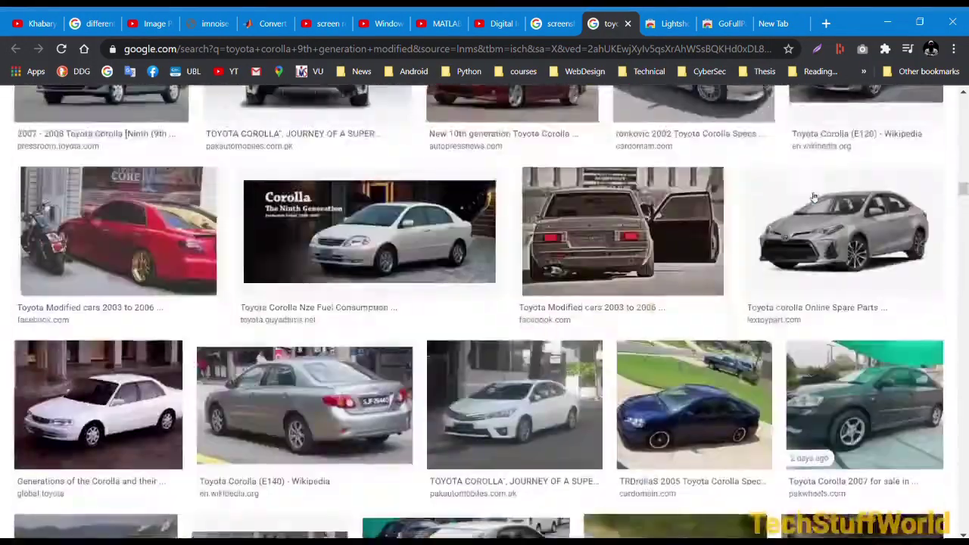
scroll(876, 203, up, 15)
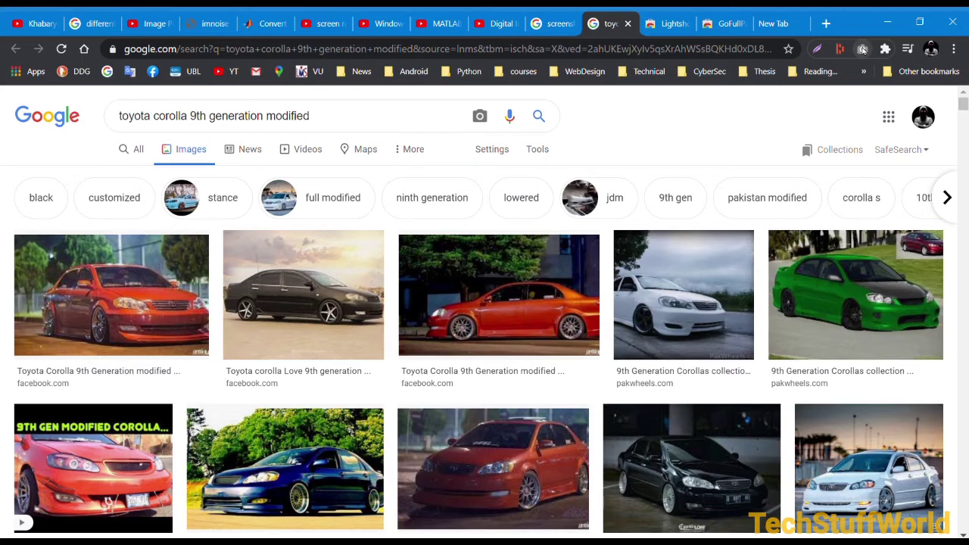
Step: Capture the entire Toyota Corolla image results page with the GoFullPage extension
click(862, 49)
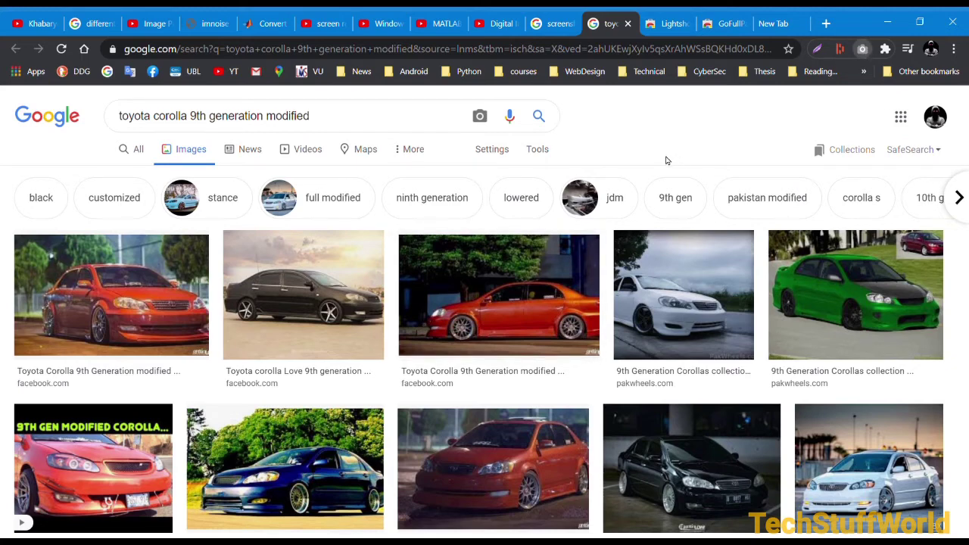
scroll(666, 161, down, 4)
scroll(666, 157, down, 4)
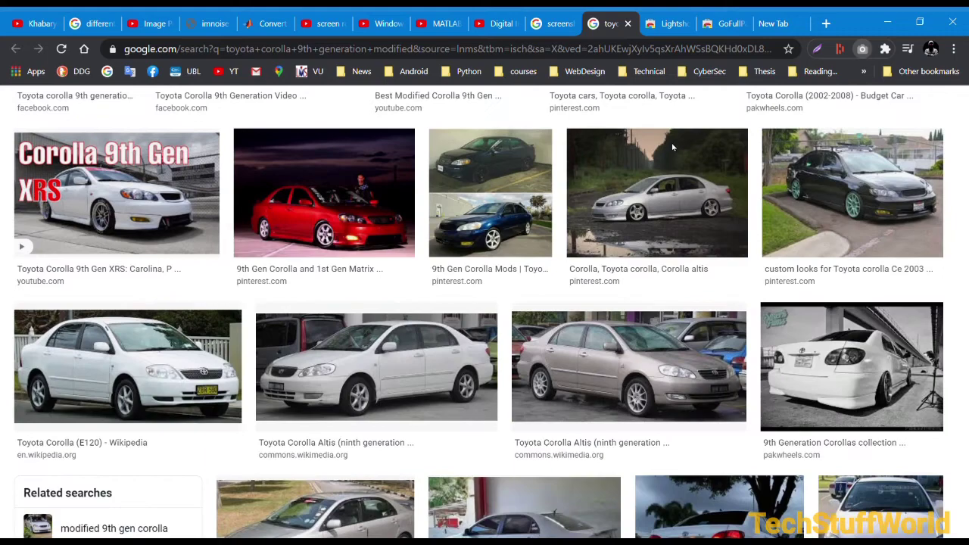
scroll(674, 149, down, 4)
scroll(679, 152, down, 4)
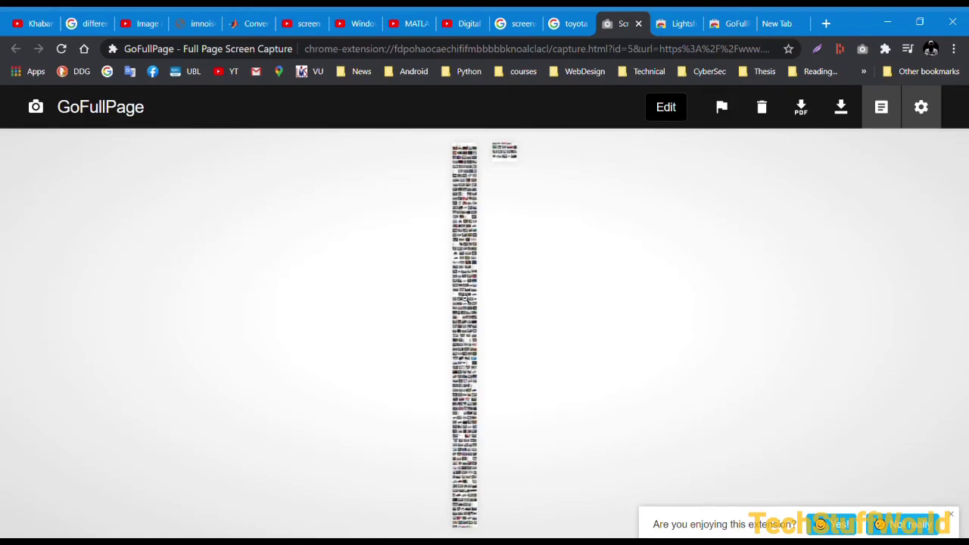
Step: Enlarge the full-page capture to full size and examine the car images along its length
click(462, 262)
scroll(437, 221, down, 20)
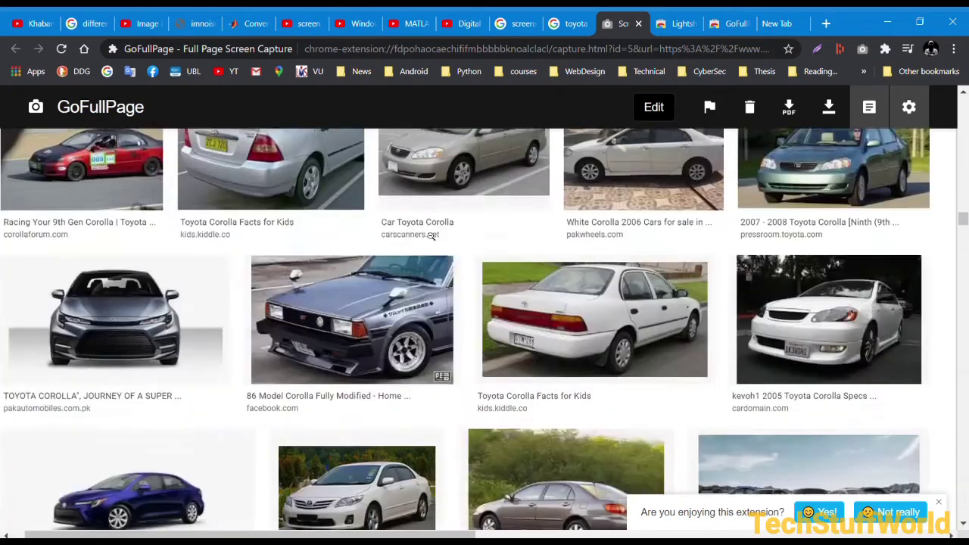
scroll(437, 237, down, 15)
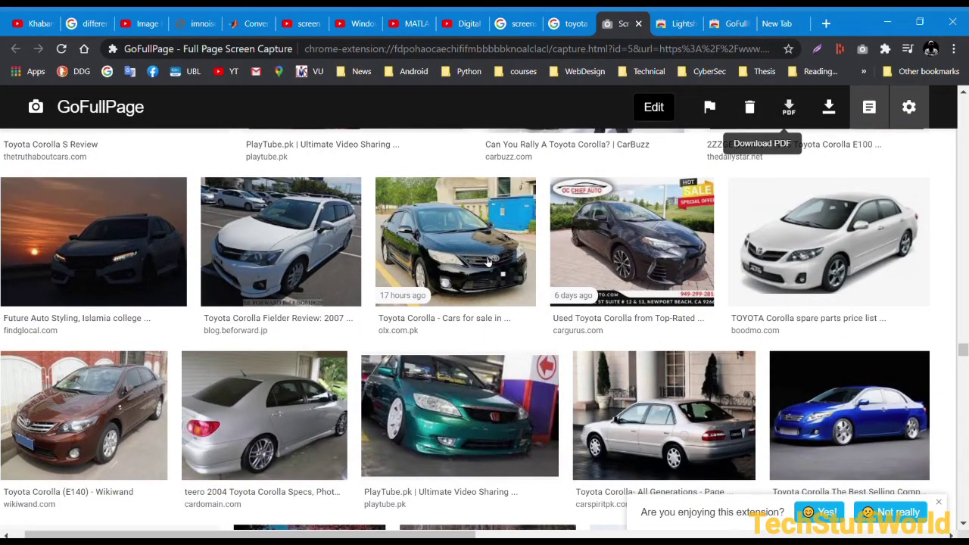
Step: Download the full-page capture as a PDF and view the beginning of its first page in the PDF reader
click(794, 110)
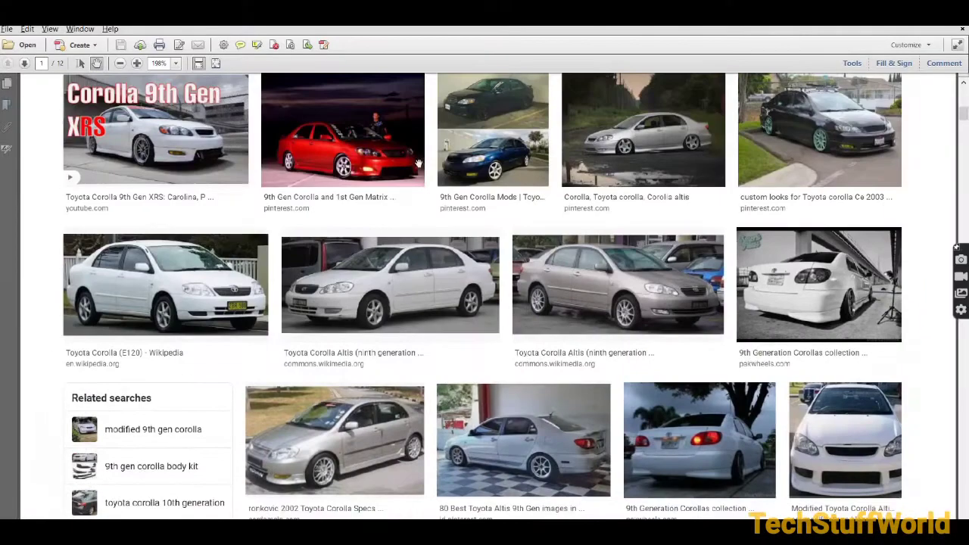
scroll(865, 121, up, 3)
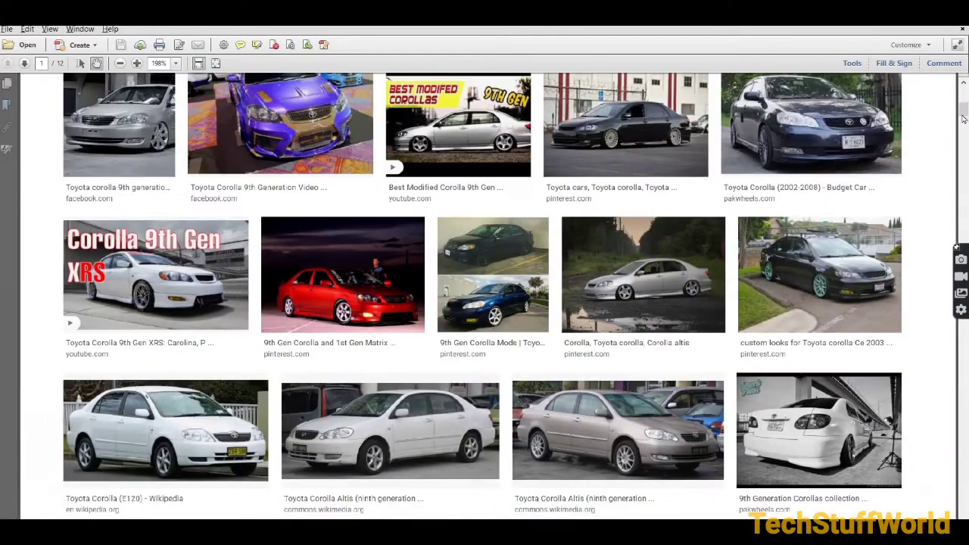
drag(963, 114, 963, 82)
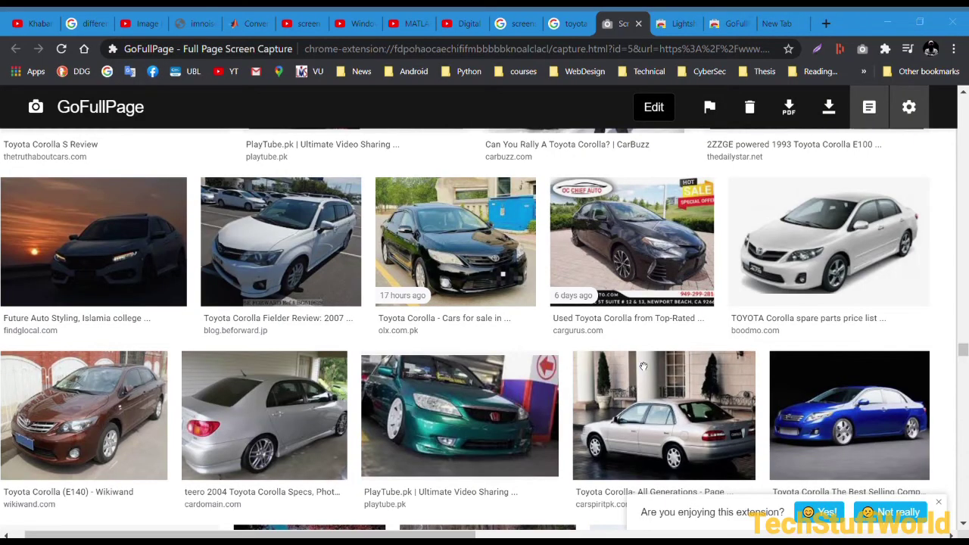